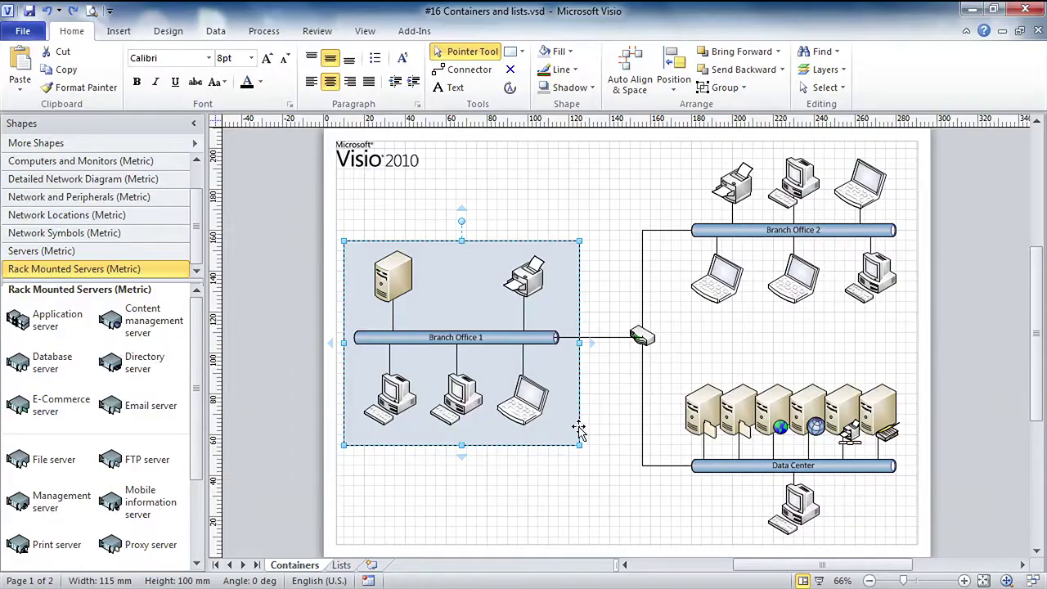
Wrap the Data Center network and its connected shapes in a container with rounded corners and a rounded corner heading
drag(660, 367, 928, 555)
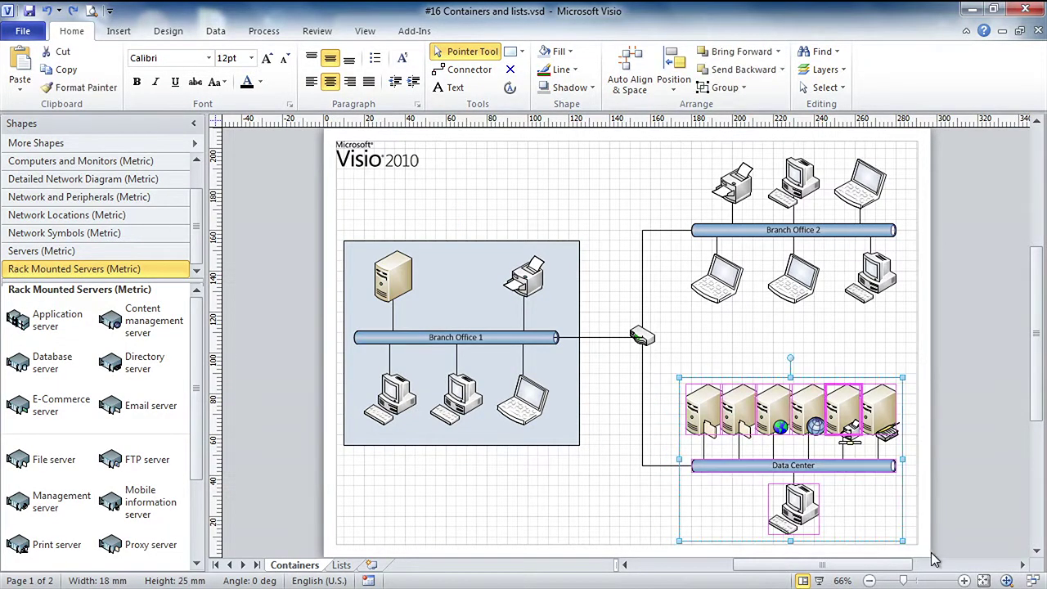
click(121, 31)
click(221, 88)
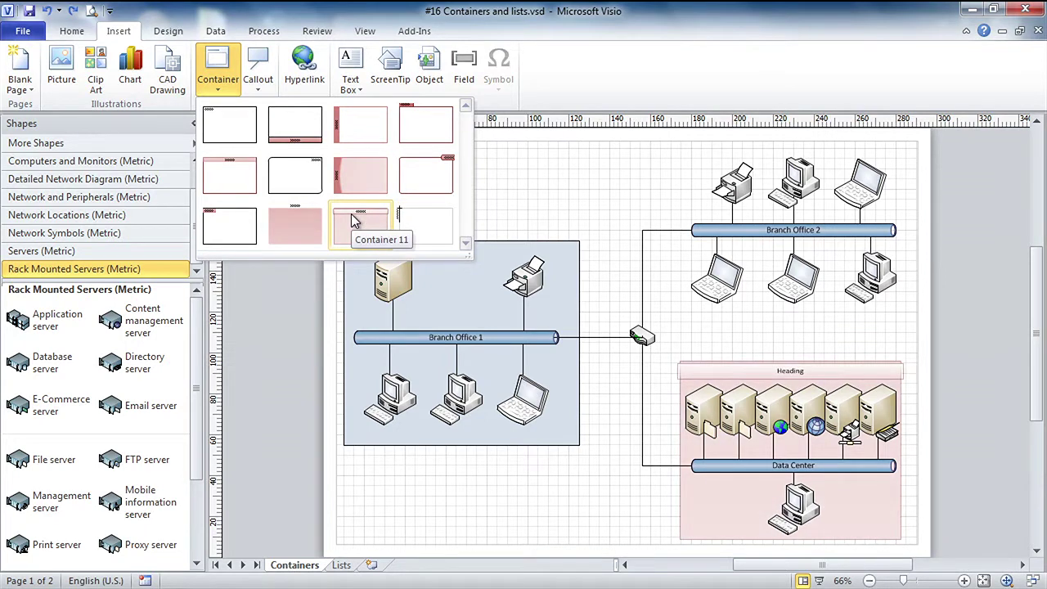
click(433, 175)
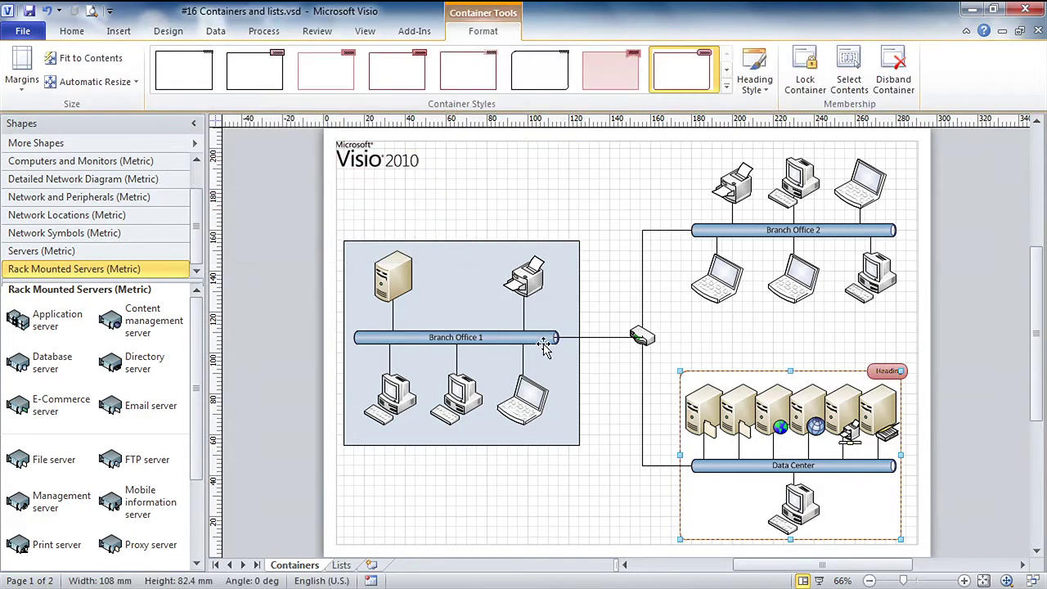
click(620, 497)
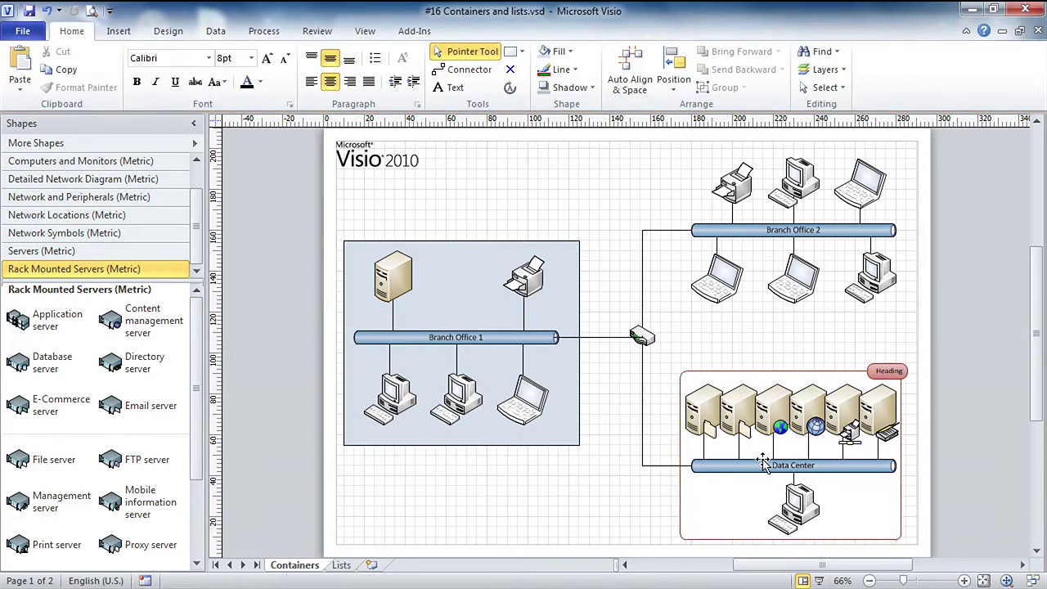
Move the Data Center container off the page edge and back onto the page, and set its heading to San Francisco
drag(829, 375, 942, 352)
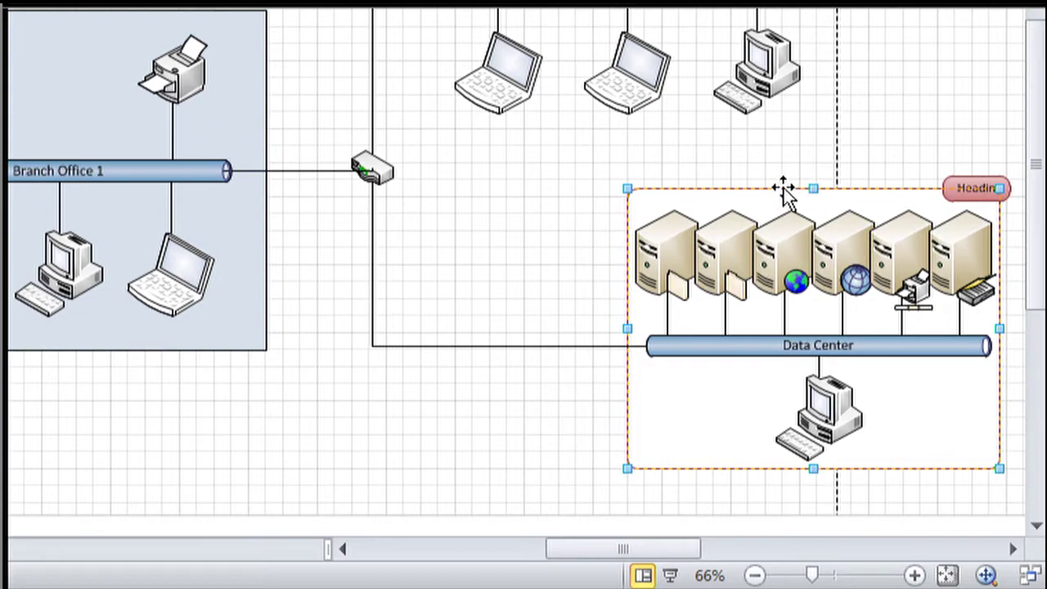
drag(784, 189, 603, 205)
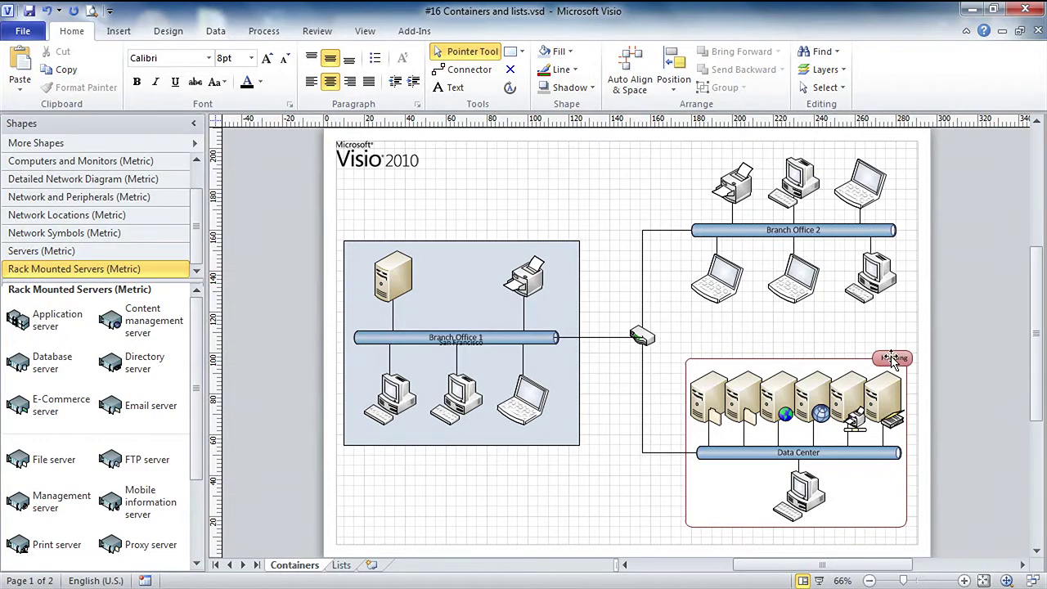
click(892, 358)
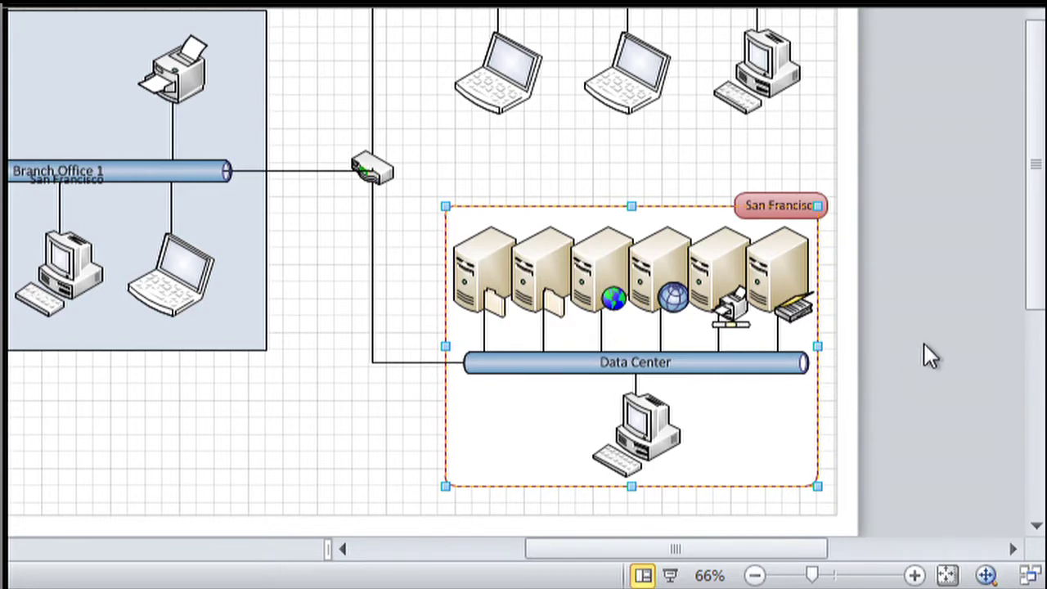
click(943, 223)
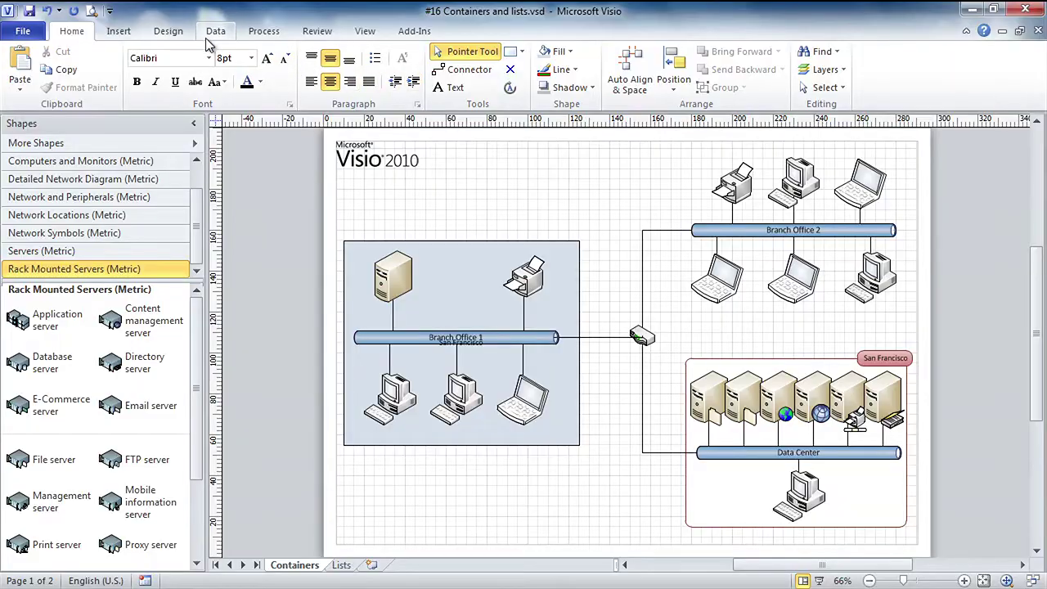
Apply Heading Style 6 to the San Francisco container
click(874, 362)
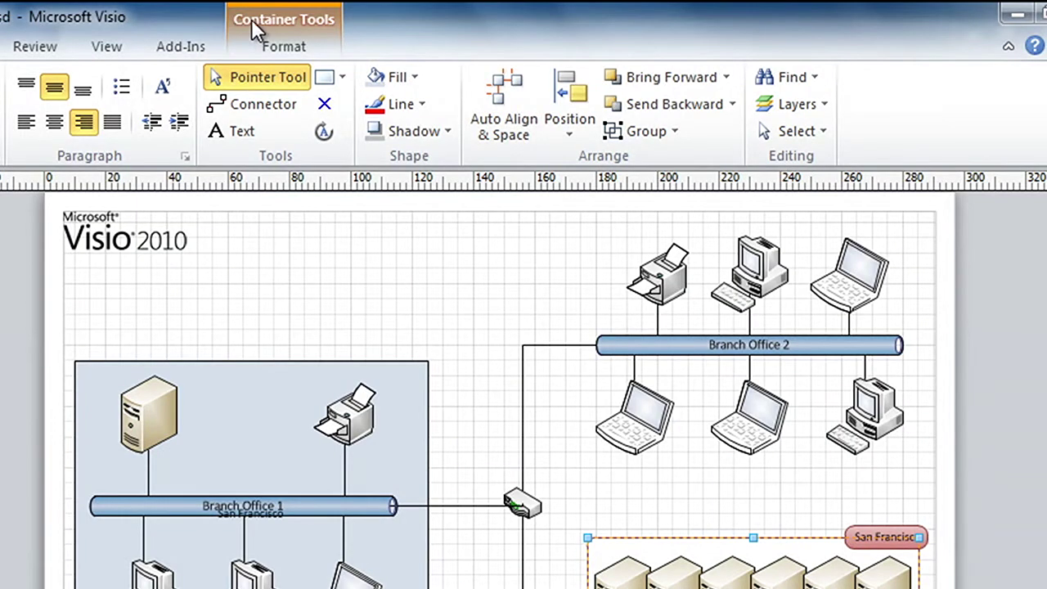
click(315, 27)
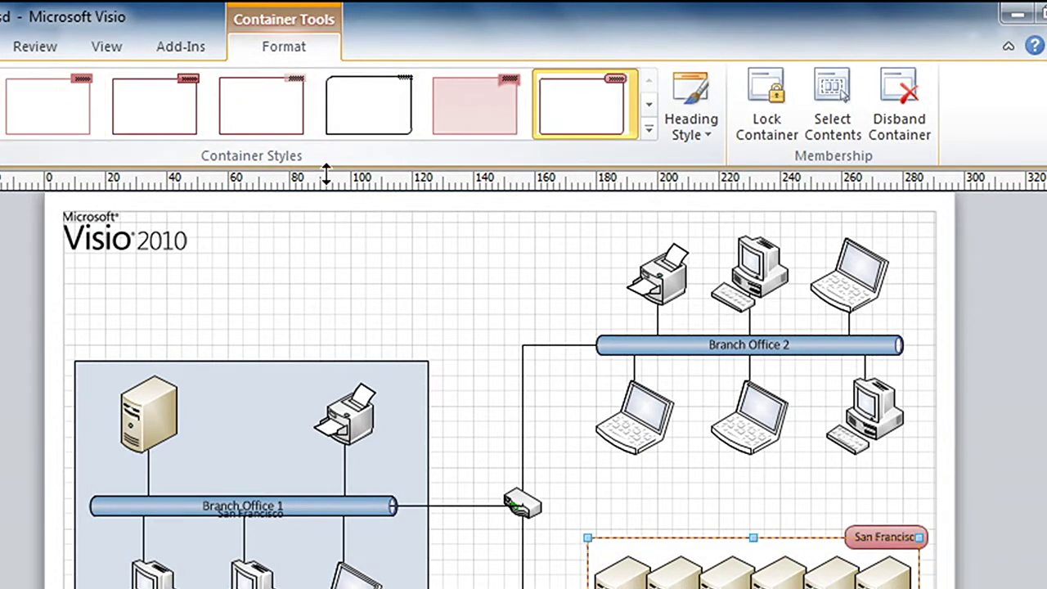
click(709, 129)
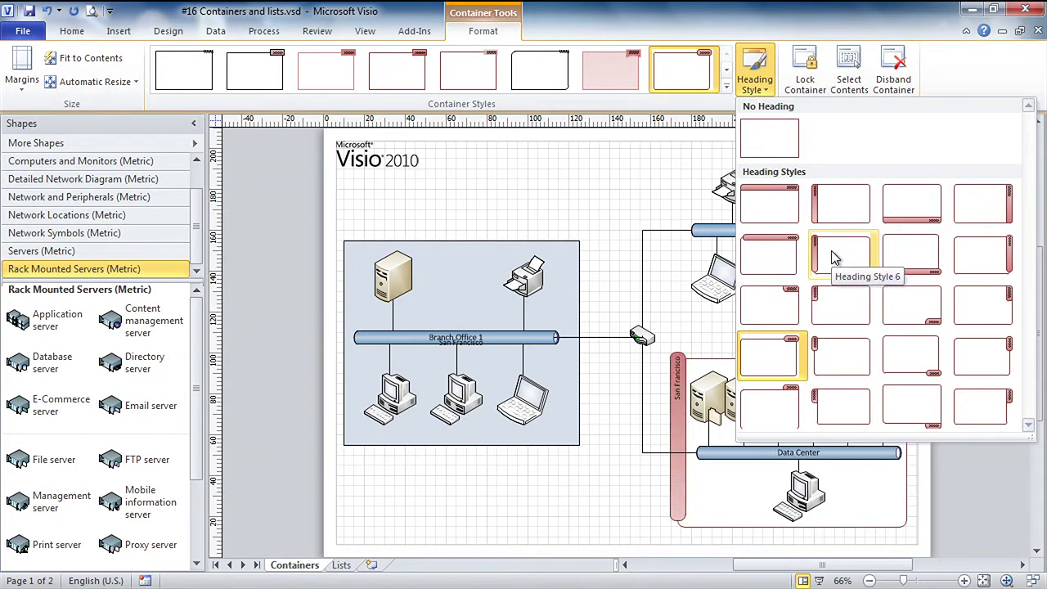
click(836, 257)
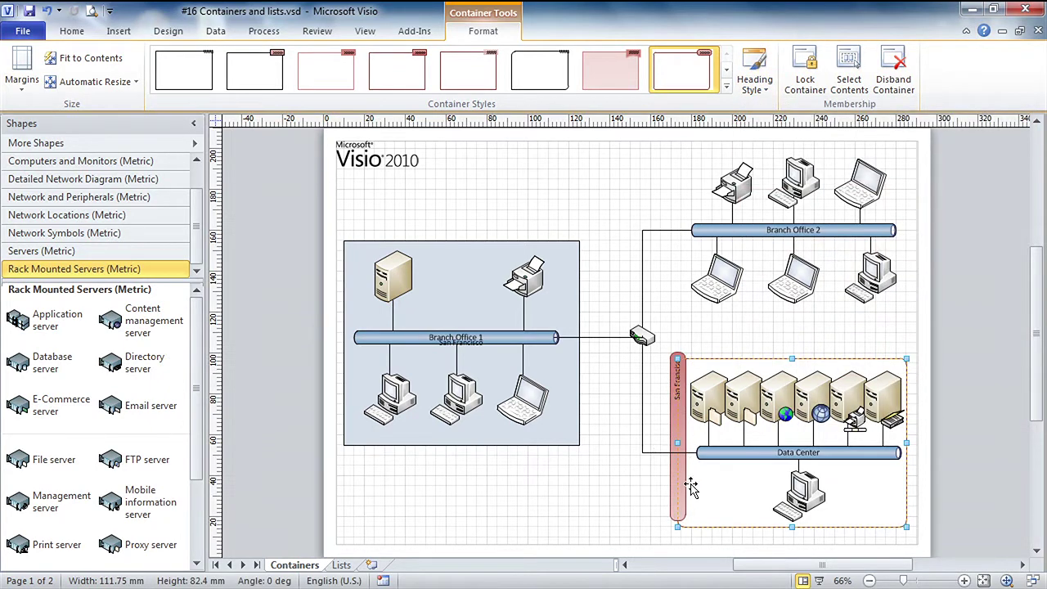
click(624, 525)
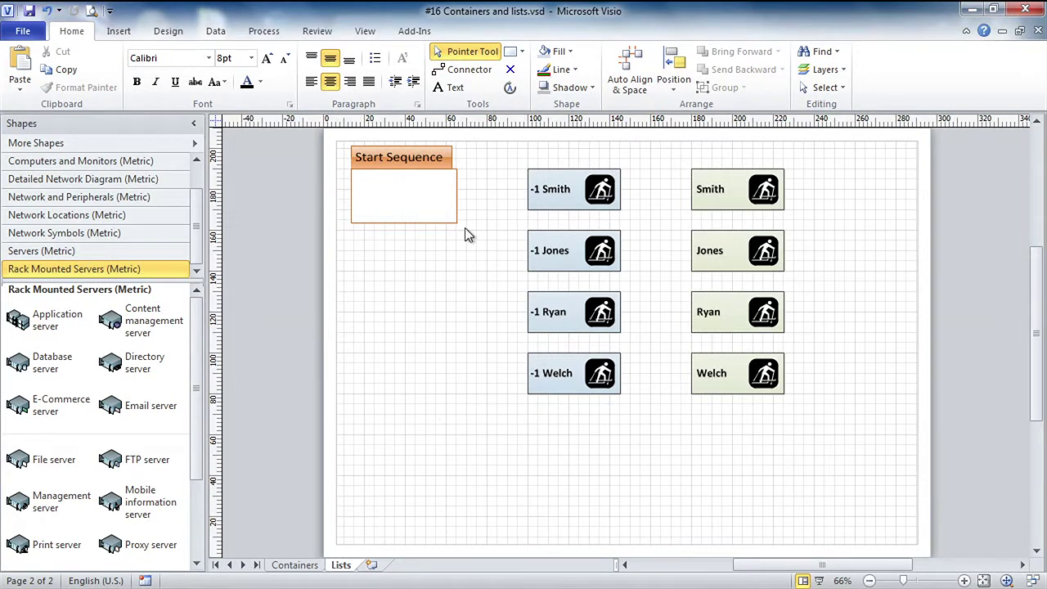
Add the first and third blue skier shapes to the Start Sequence list, in that order
click(426, 157)
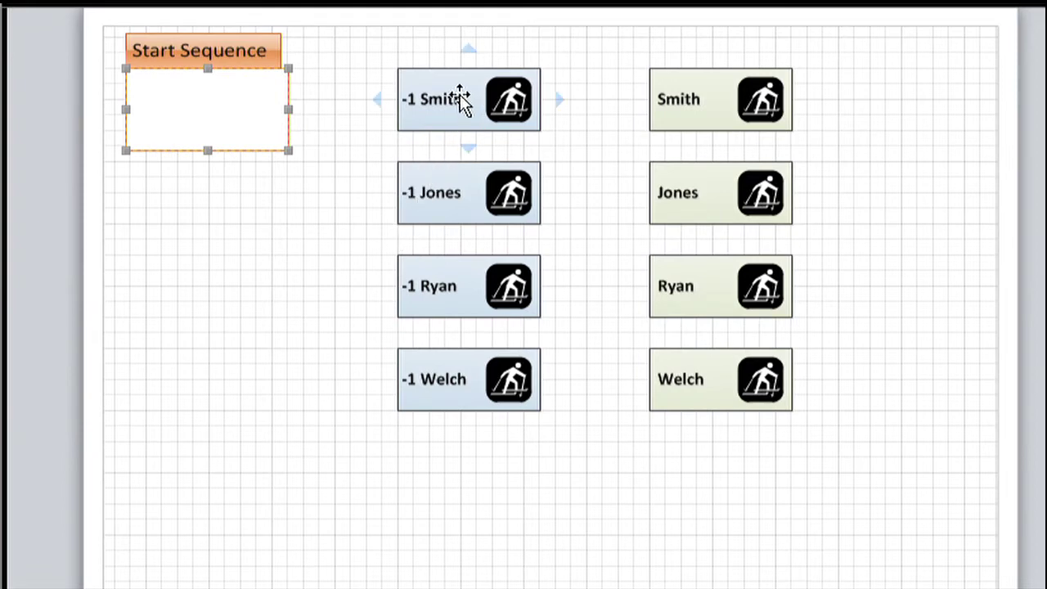
drag(462, 100, 198, 114)
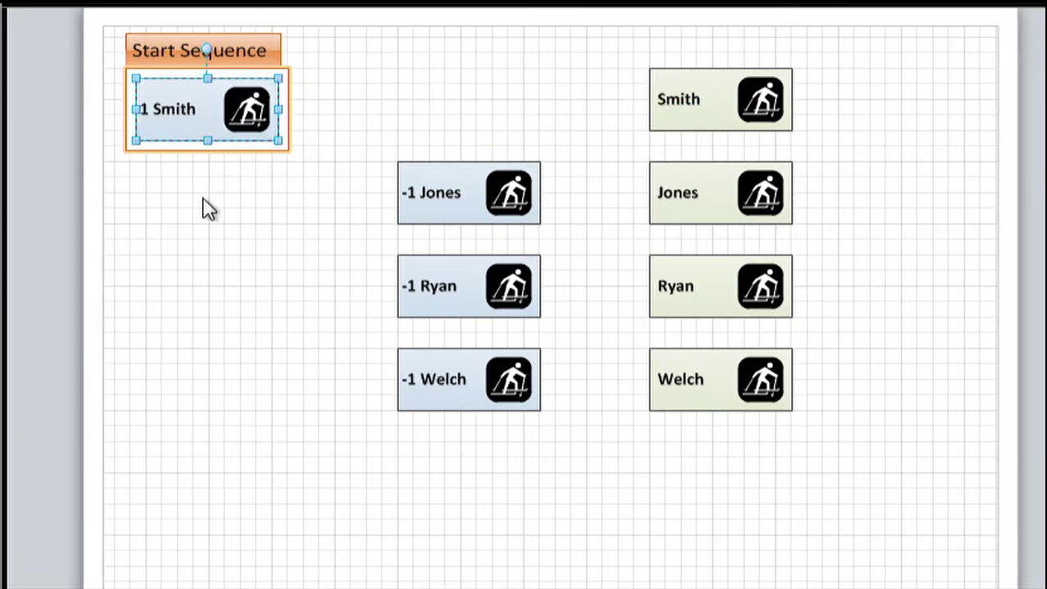
click(210, 327)
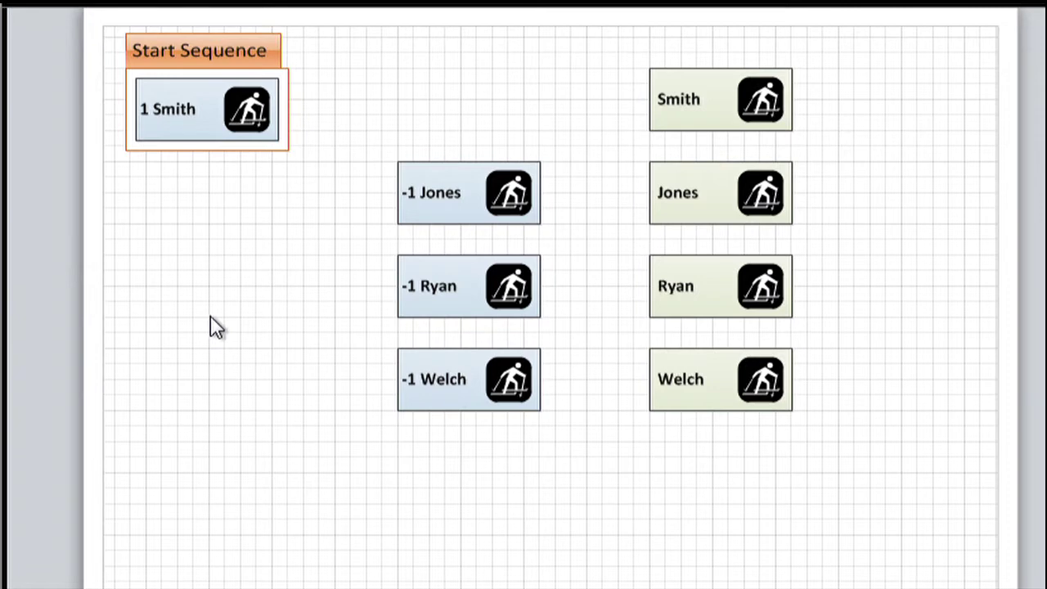
drag(470, 289, 255, 136)
click(246, 321)
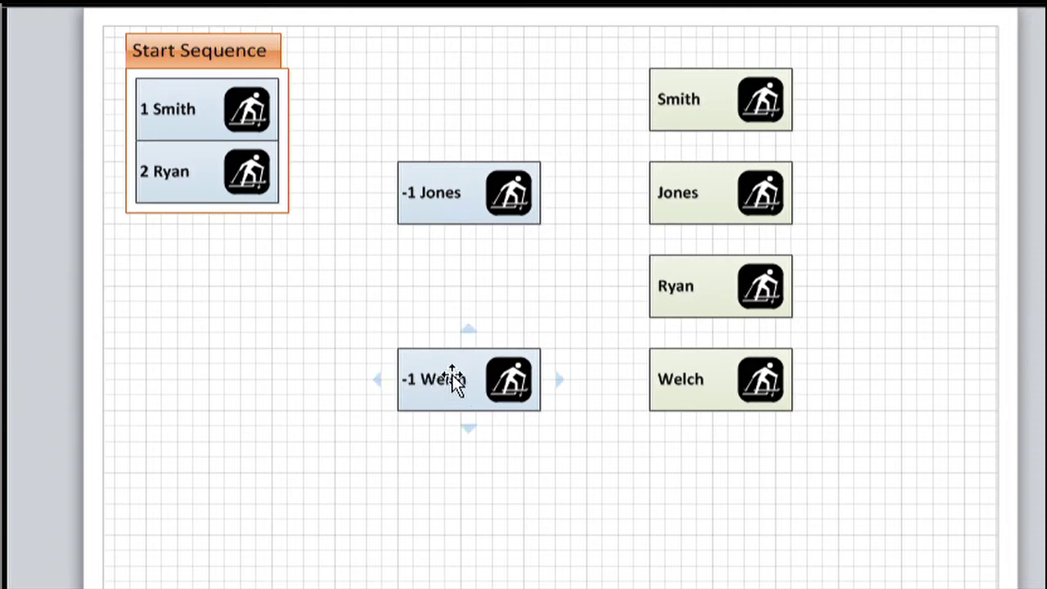
Insert the fourth blue skier shape between the two list items and the second blue shape at the head of the Start Sequence list
drag(454, 381, 262, 146)
click(275, 313)
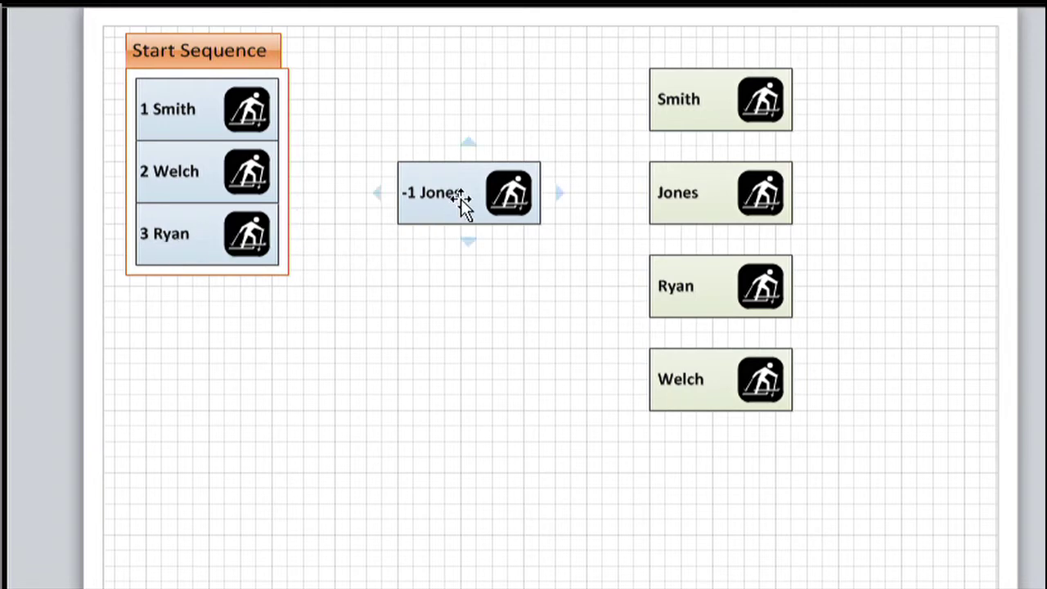
drag(462, 200, 187, 84)
click(385, 304)
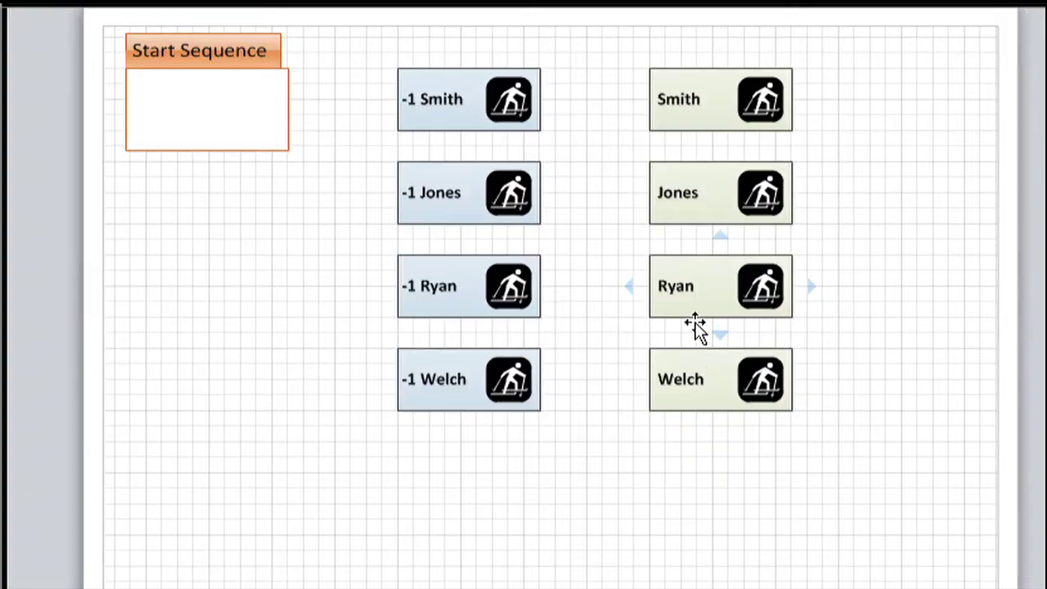
Add all four green skier shapes to the Start Sequence list, placing the third one between the first two
mouse_move(706, 105)
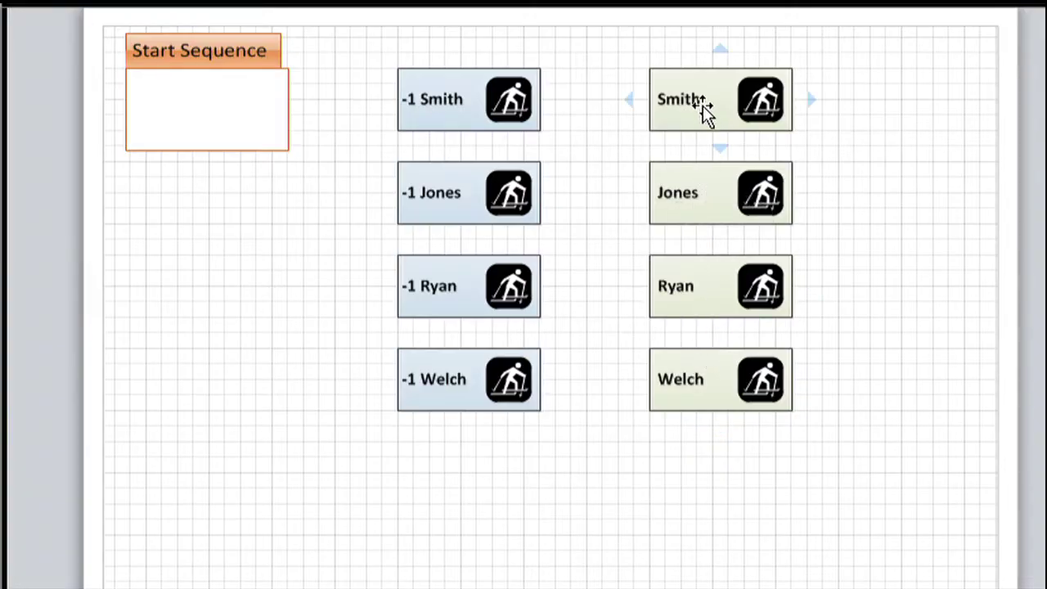
drag(689, 105, 176, 114)
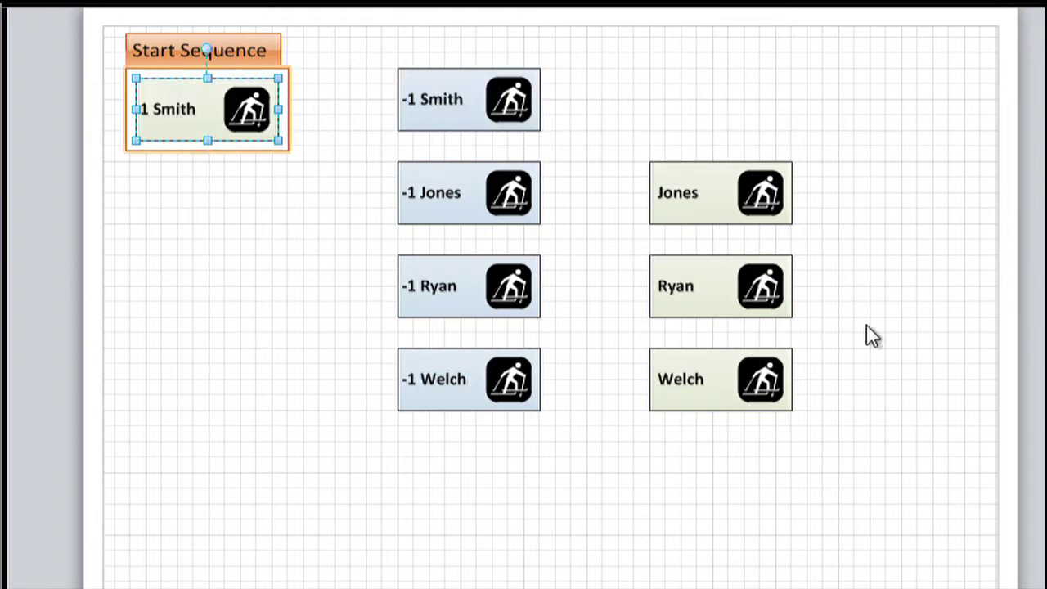
drag(722, 209, 234, 206)
drag(651, 273, 161, 141)
drag(750, 402, 189, 97)
click(261, 418)
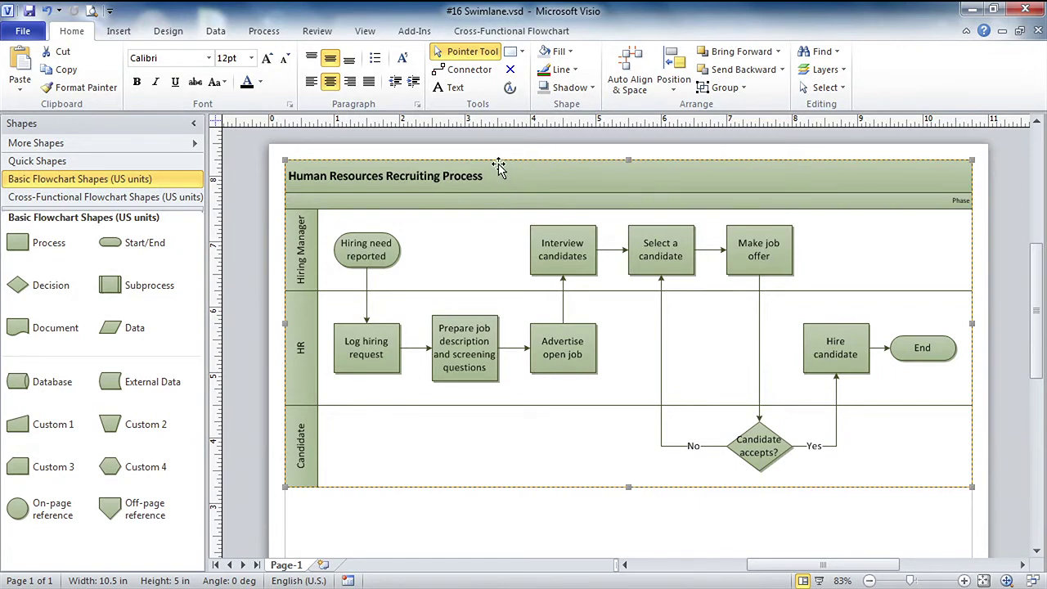
Move the Hiring Manager swimlane below HR and insert a new swimlane between Hiring Manager and Candidate
click(296, 248)
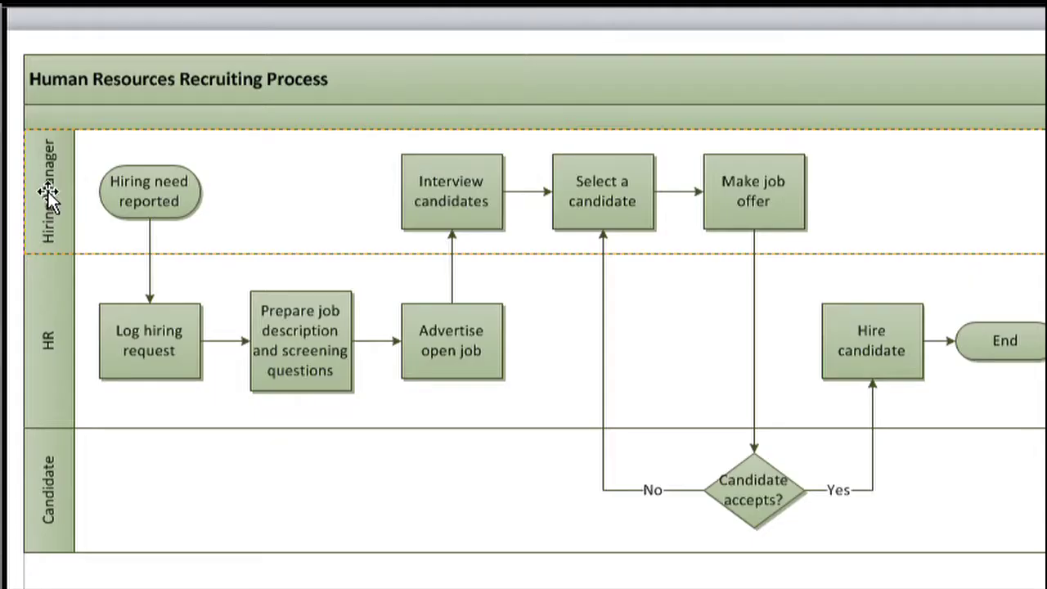
drag(48, 193, 33, 435)
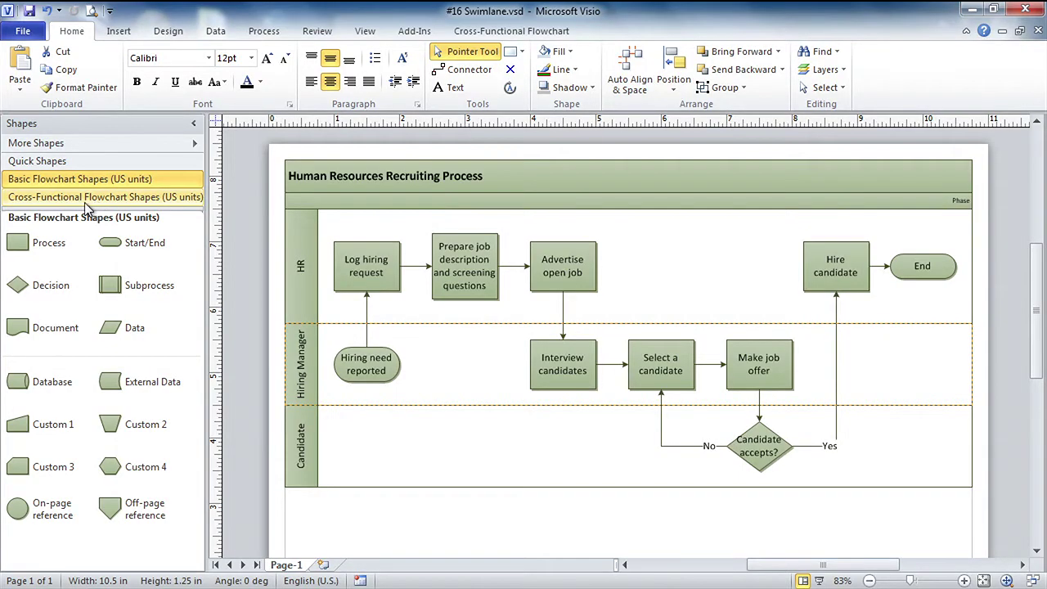
click(81, 201)
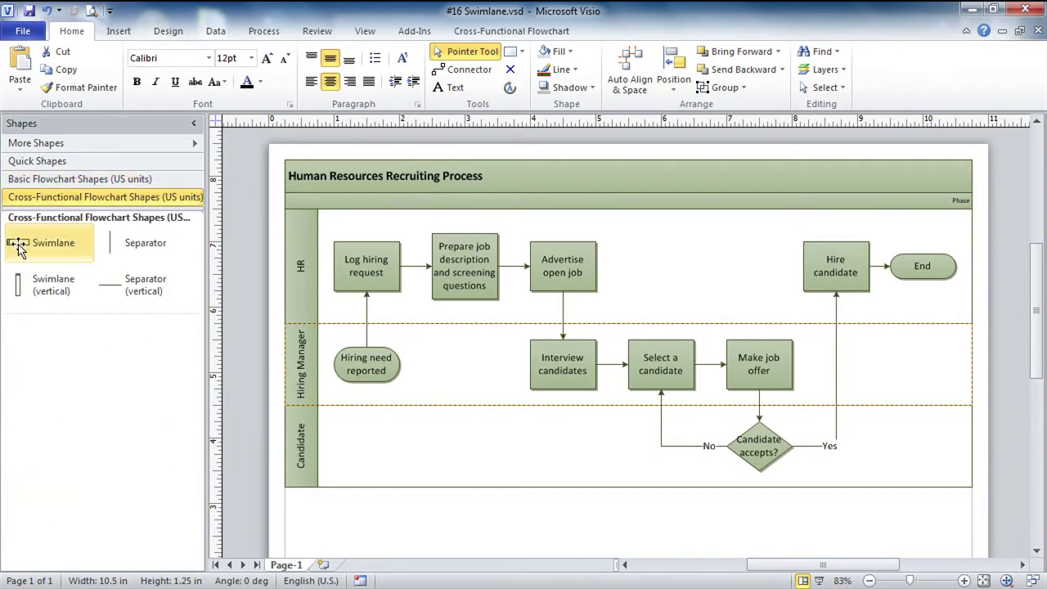
drag(80, 273, 466, 399)
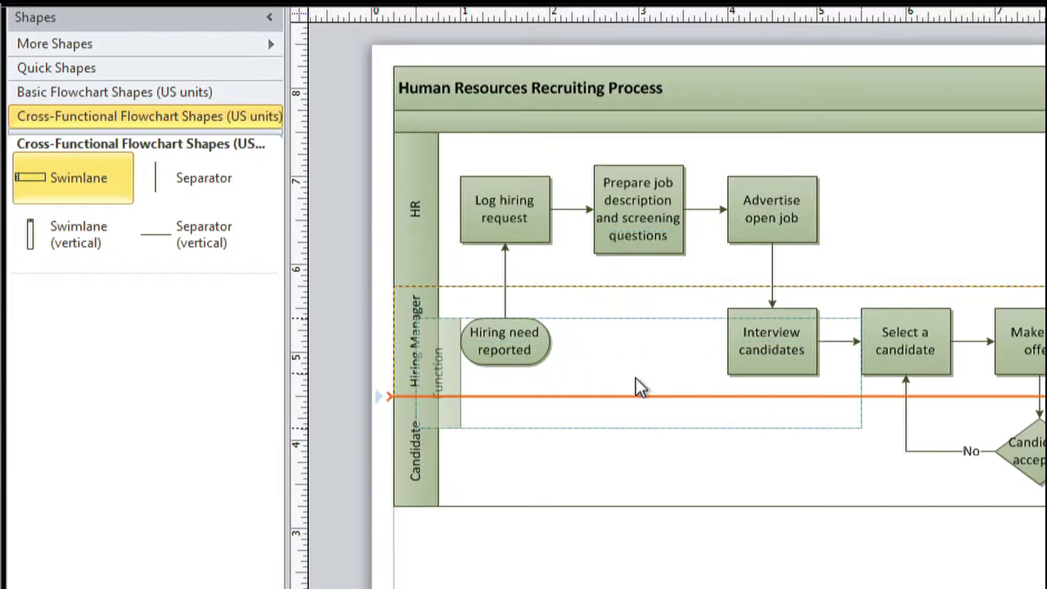
drag(635, 378, 639, 397)
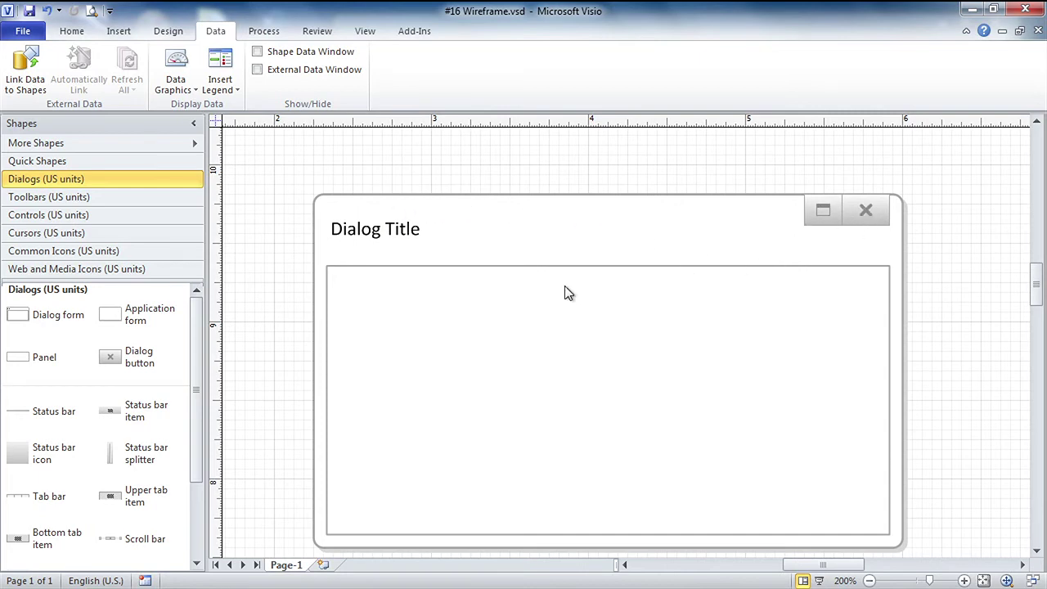
Add a dialog button of type Maximize to the dialog form's title area, adjoining the existing maximize button
drag(111, 360, 733, 237)
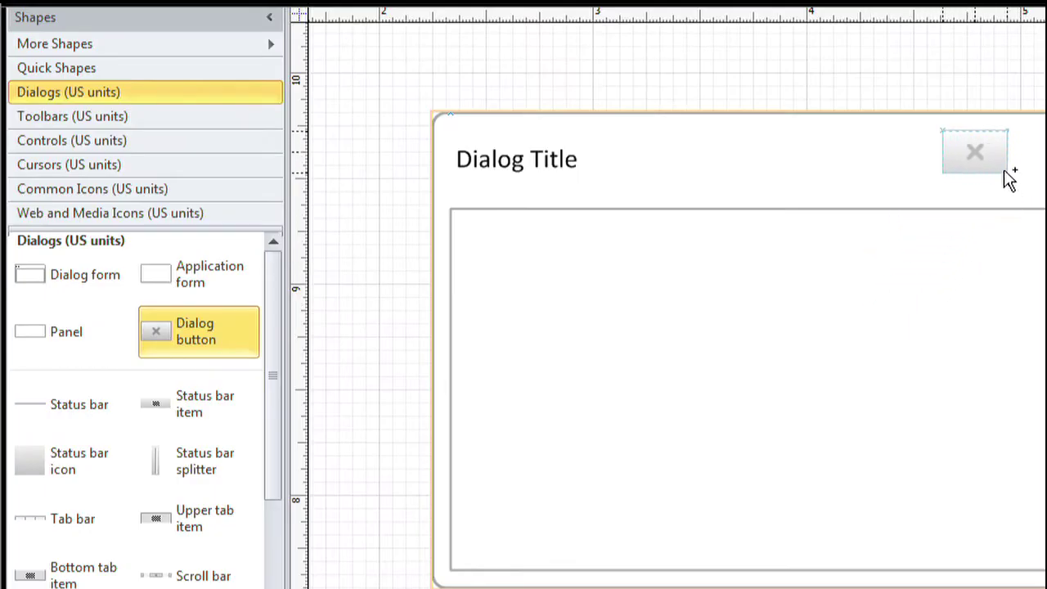
drag(1009, 181, 1046, 171)
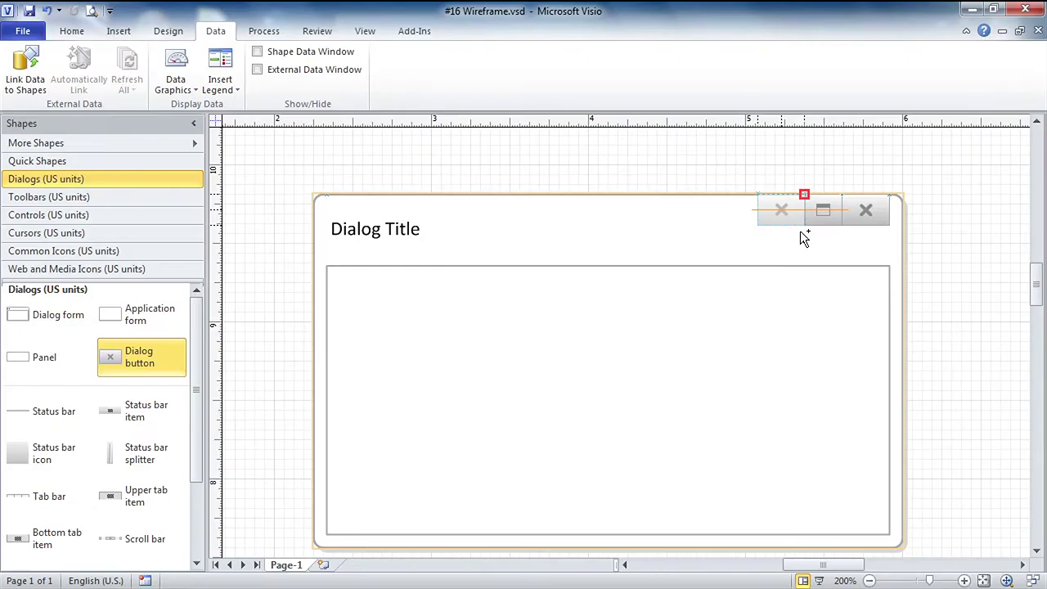
drag(804, 238, 802, 238)
click(482, 256)
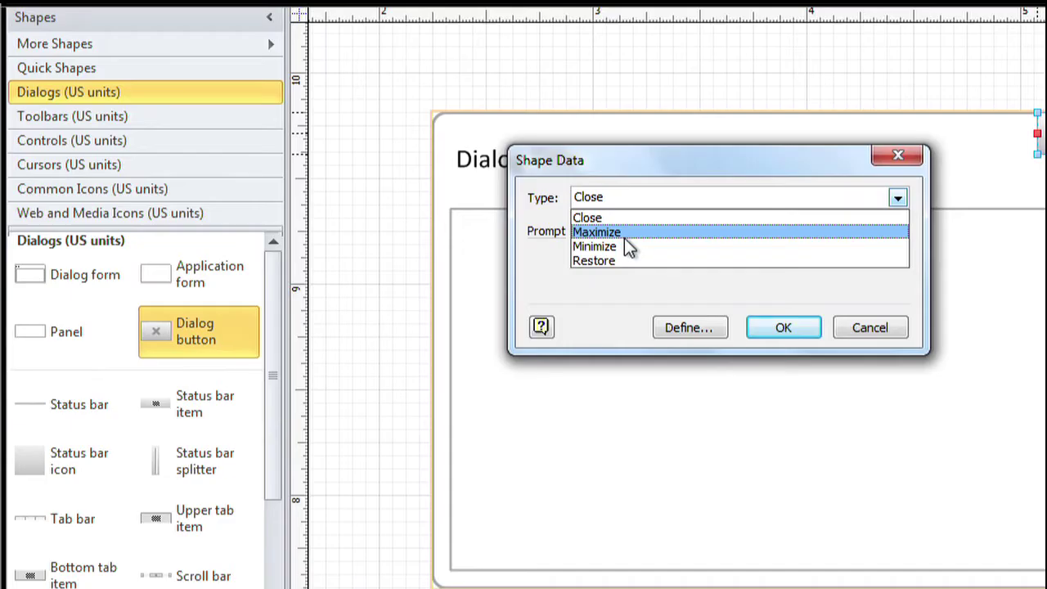
click(624, 236)
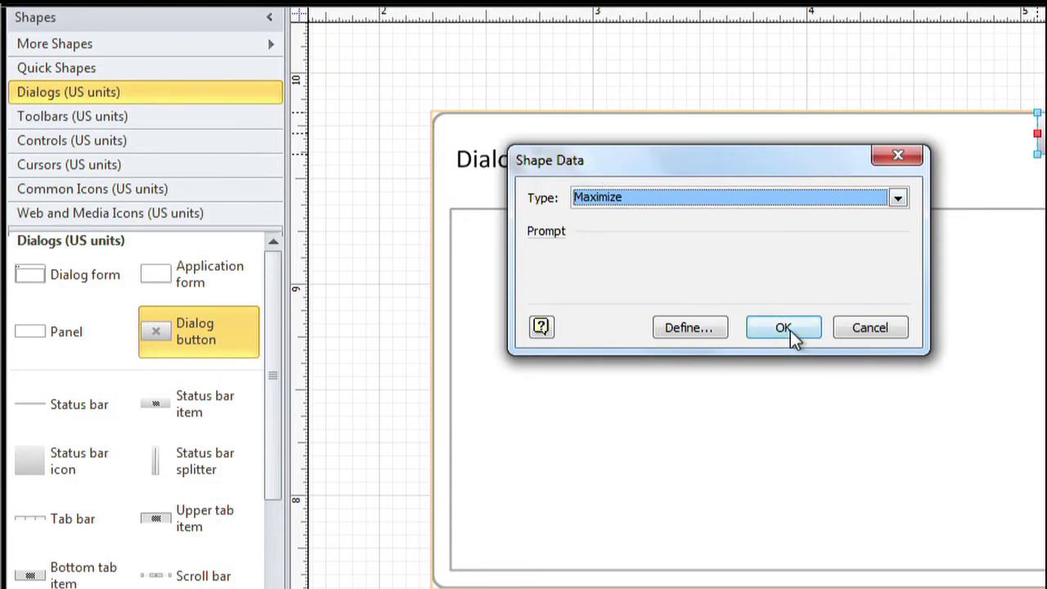
click(796, 331)
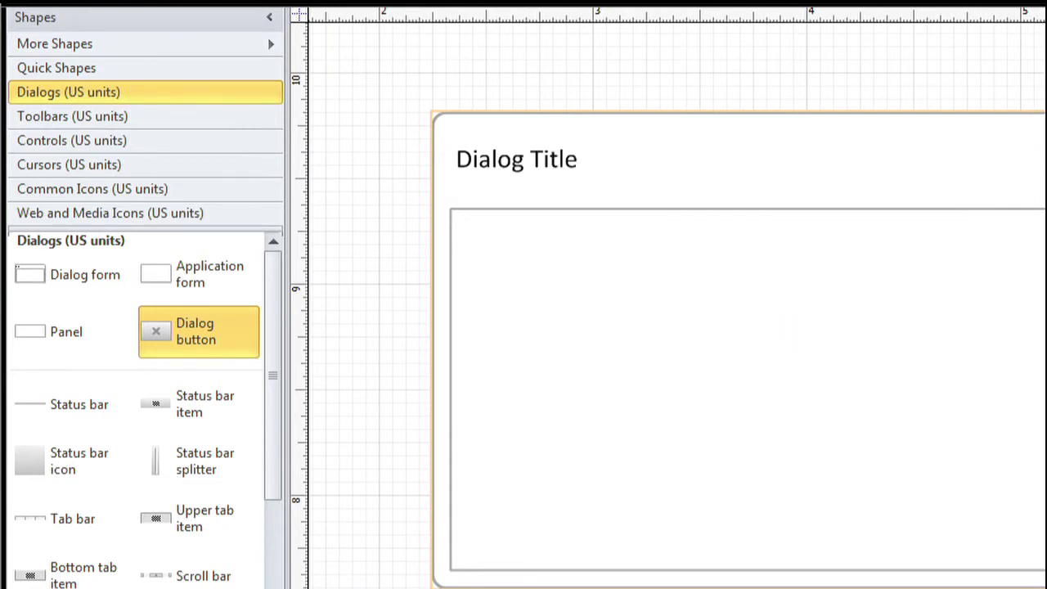
Change the newly added dialog button's type to Minimize
right_click(787, 218)
mouse_move(842, 224)
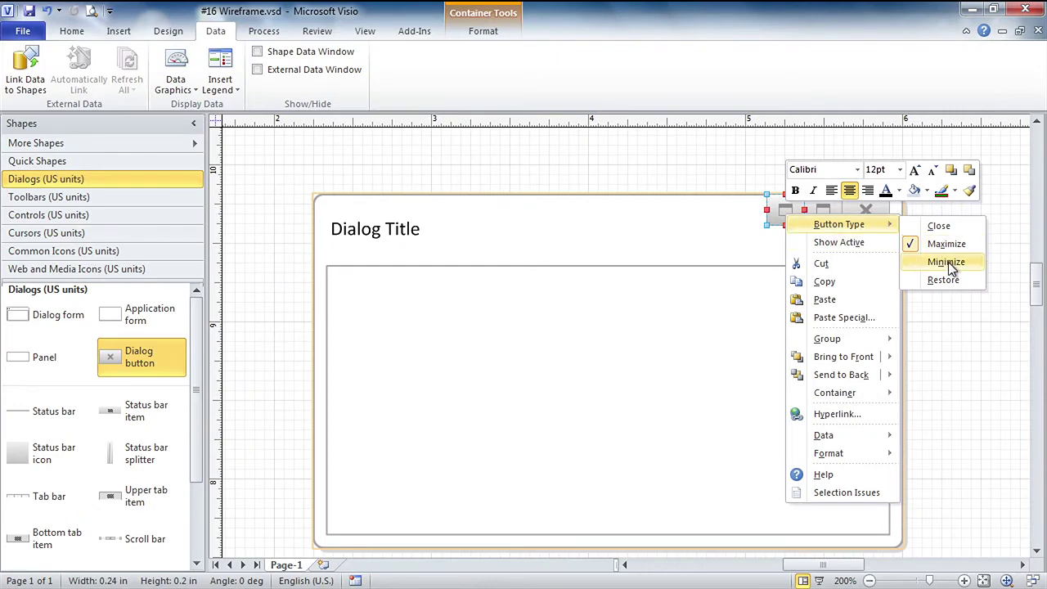
click(945, 262)
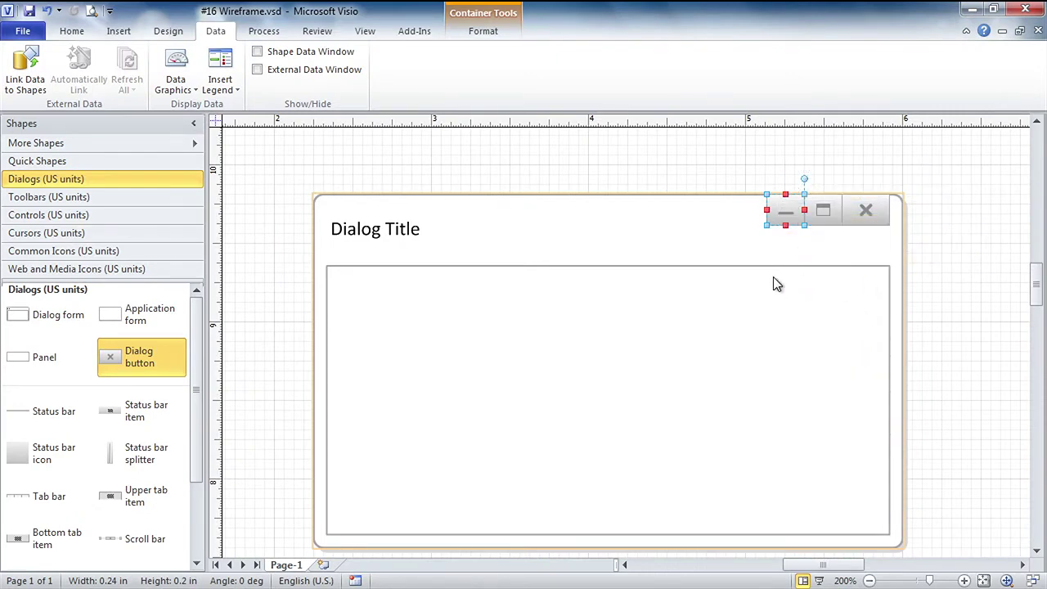
key(Escape)
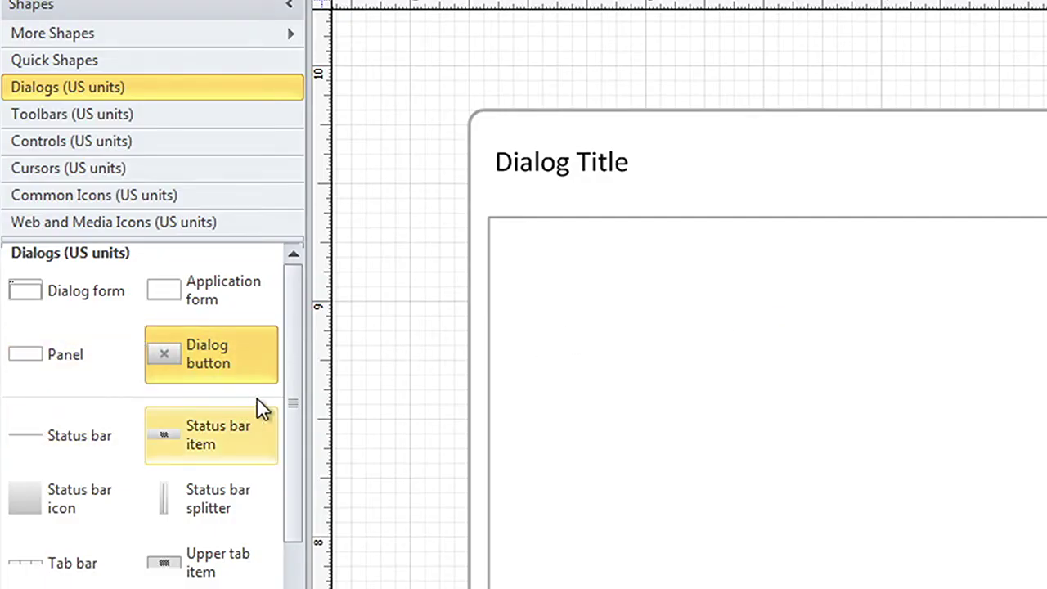
Add a List box from the Controls (US units) stencil to the upper part of the dialog form's content panel
drag(296, 385, 297, 437)
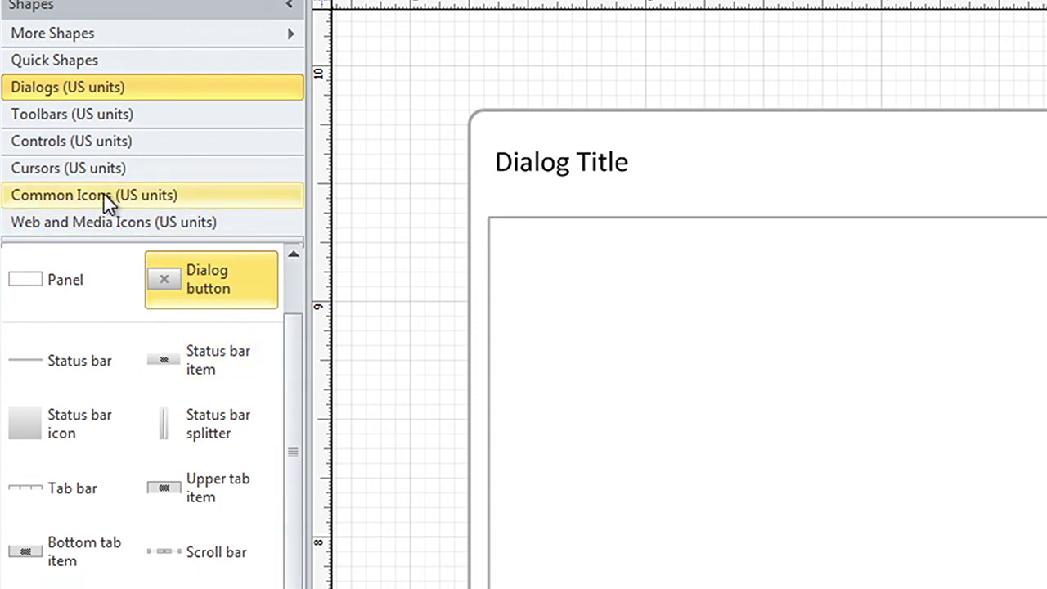
click(76, 141)
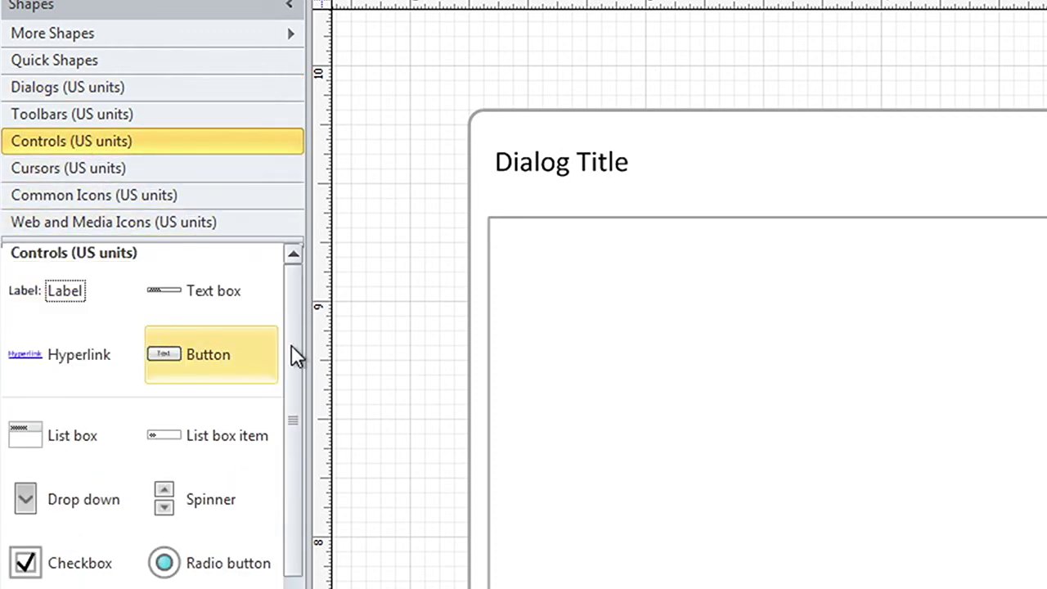
drag(294, 369, 288, 455)
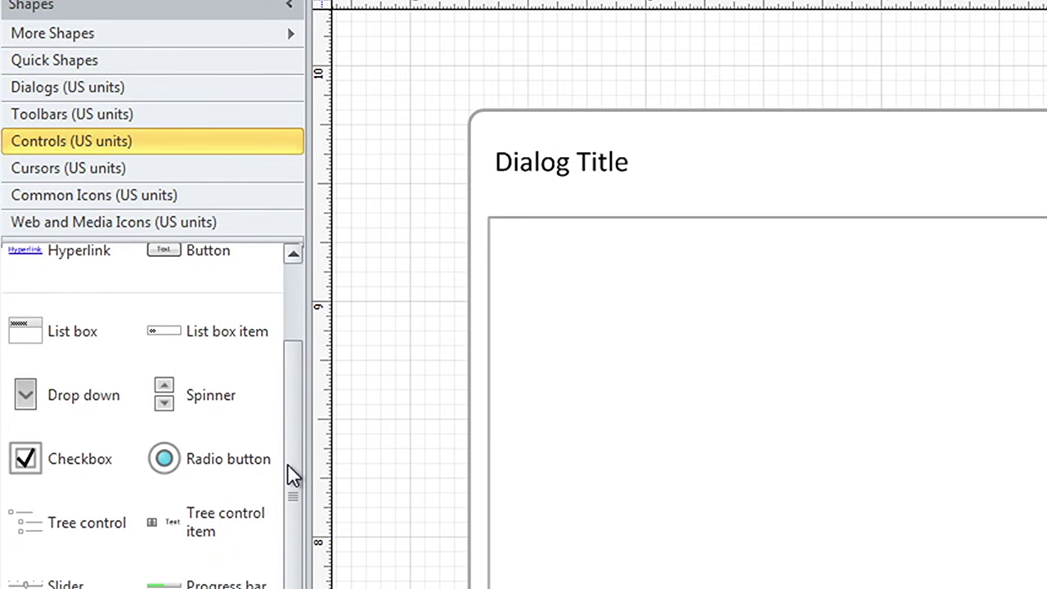
scroll(109, 363, up, 1)
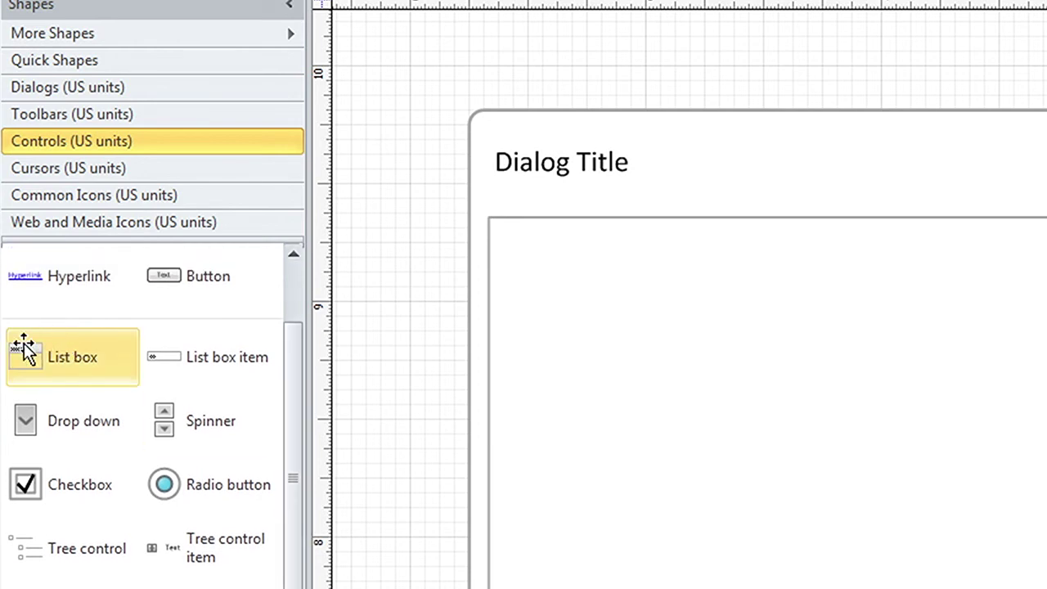
drag(24, 346, 655, 335)
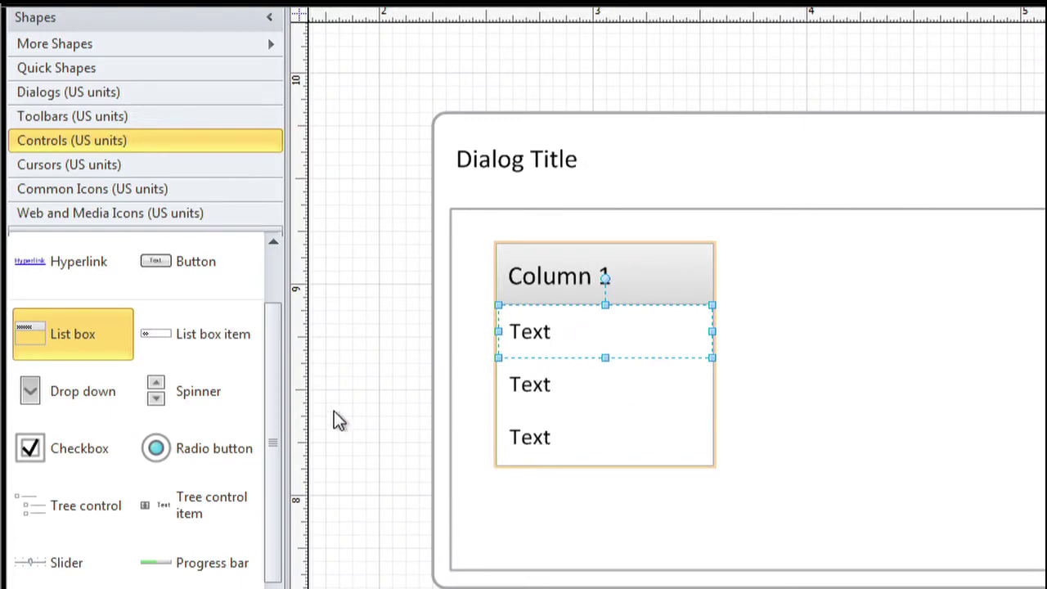
Insert another List box item between the second and third rows of the list box, leaving nothing selected
click(162, 340)
drag(162, 340, 594, 405)
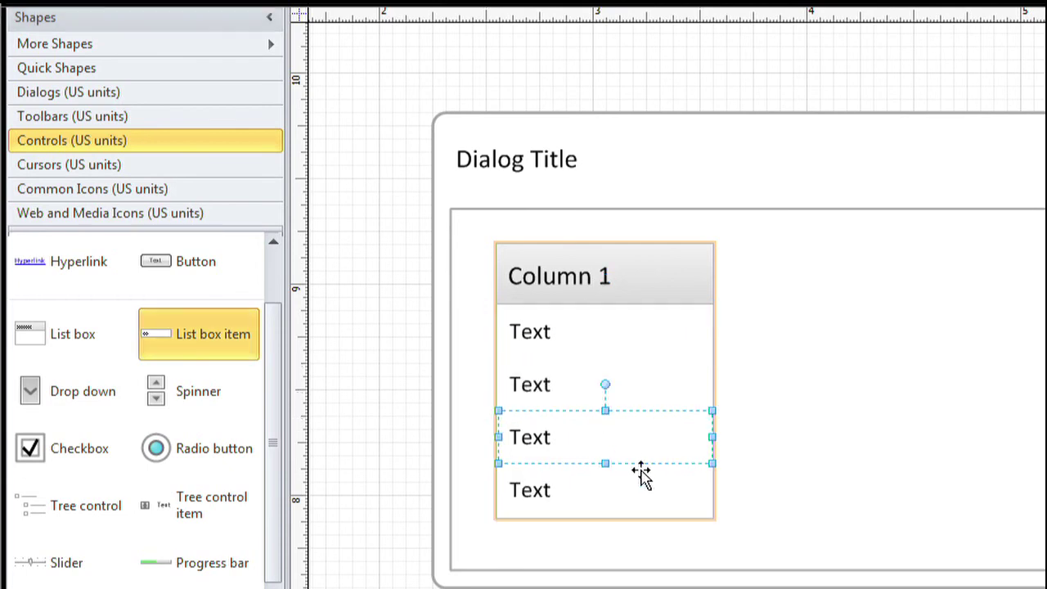
click(846, 402)
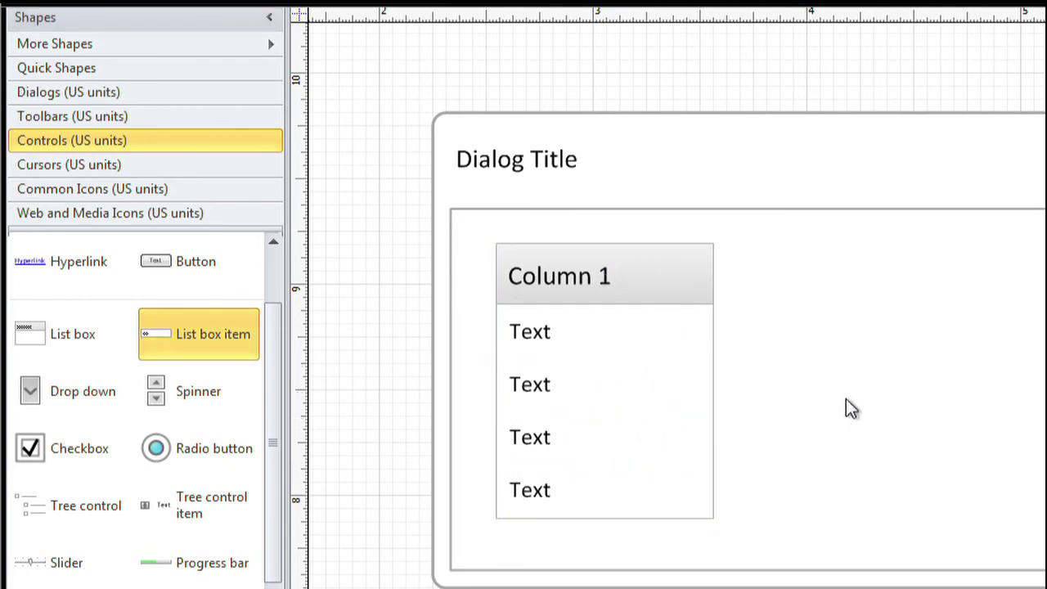